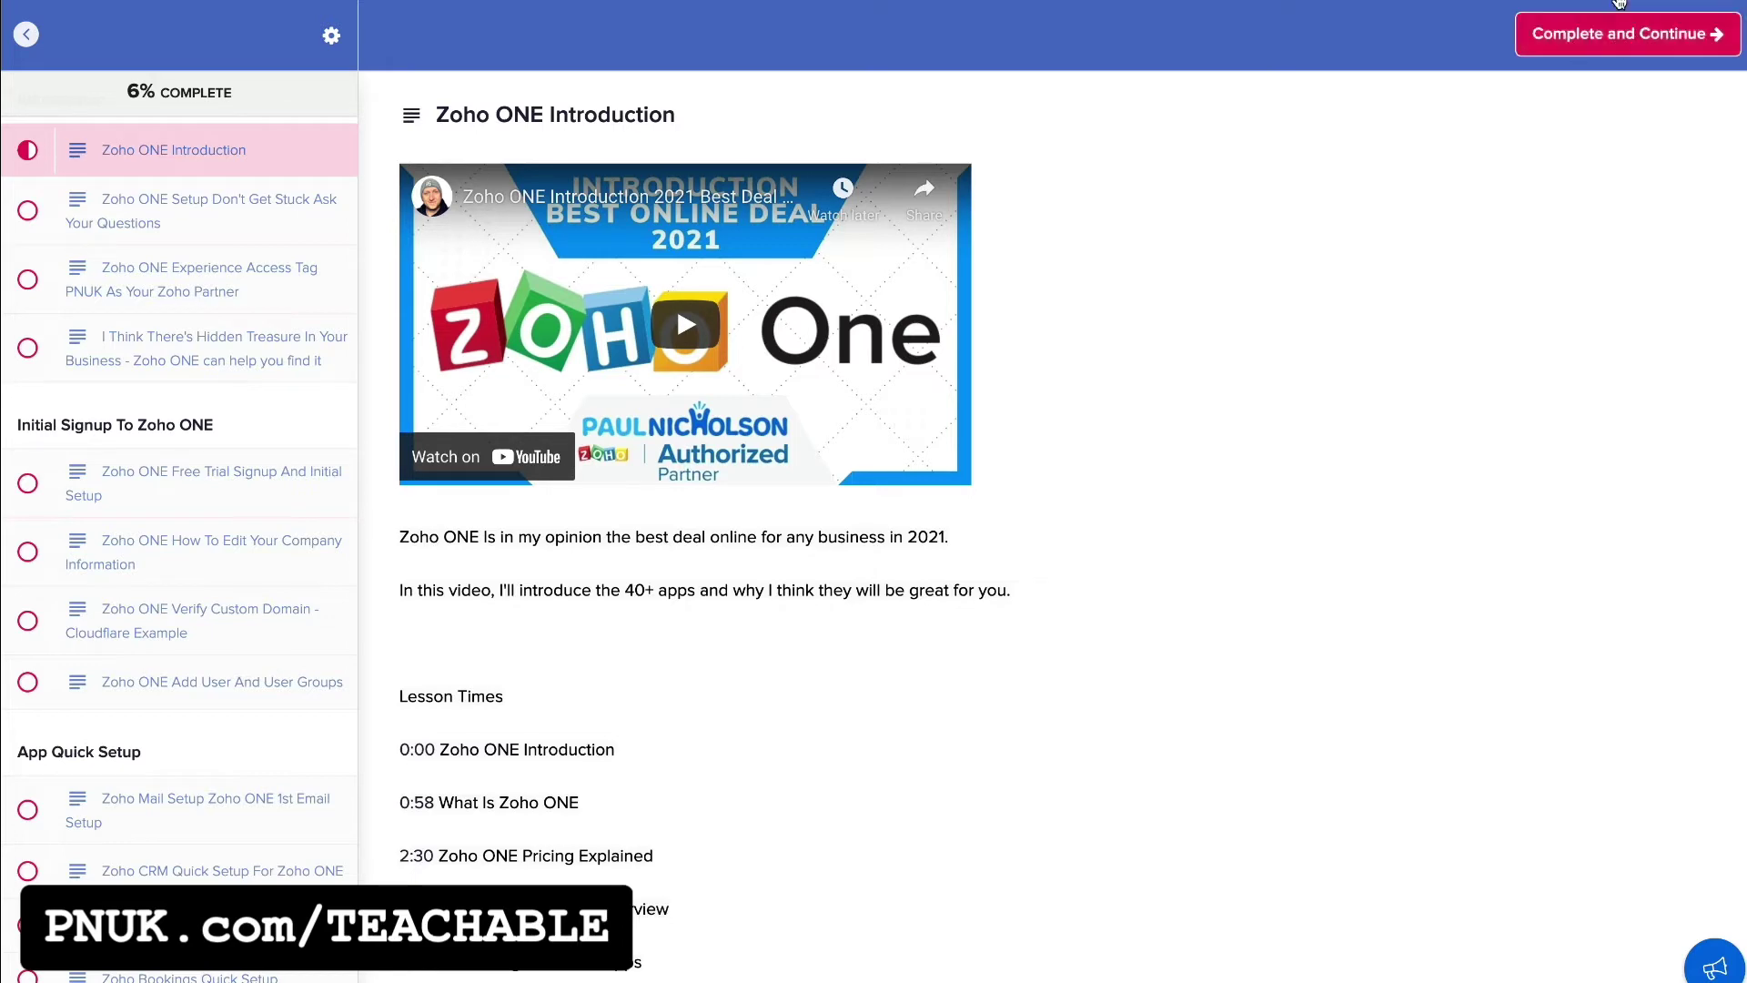
# Mark the Zoho ONE Introduction lesson complete with the lower button and reload the next lesson
pyautogui.scroll(-6, 1290, 547)
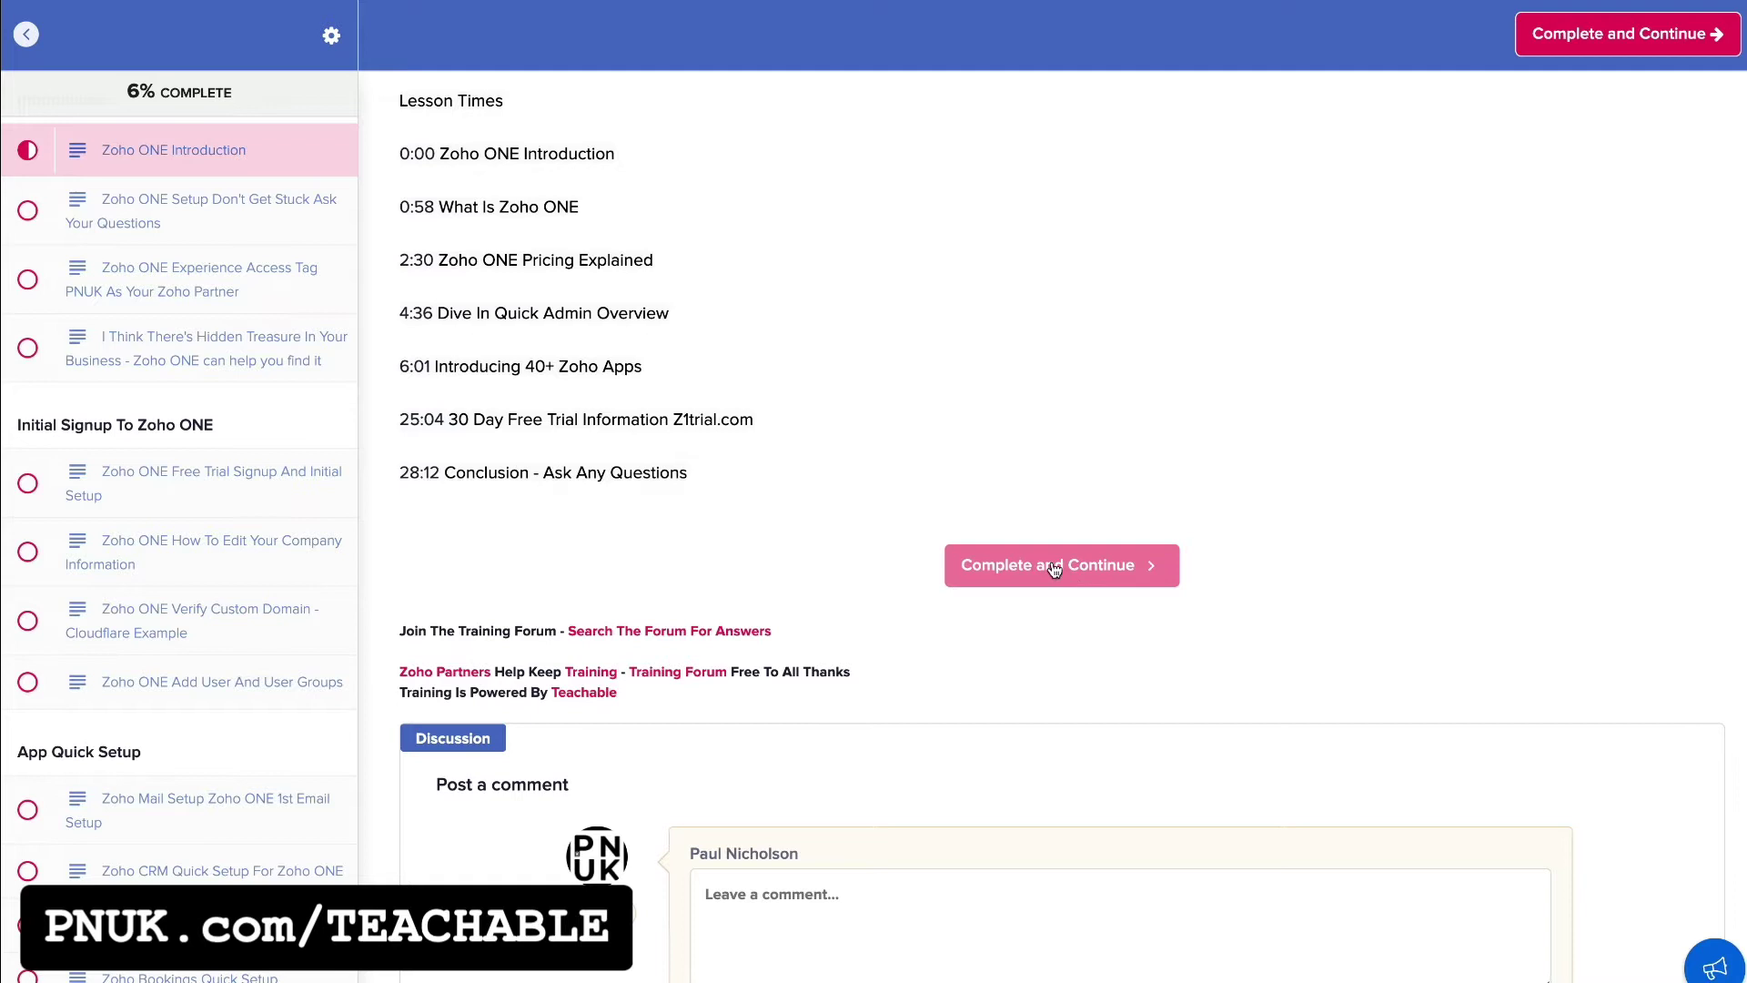
pyautogui.click(1040, 557)
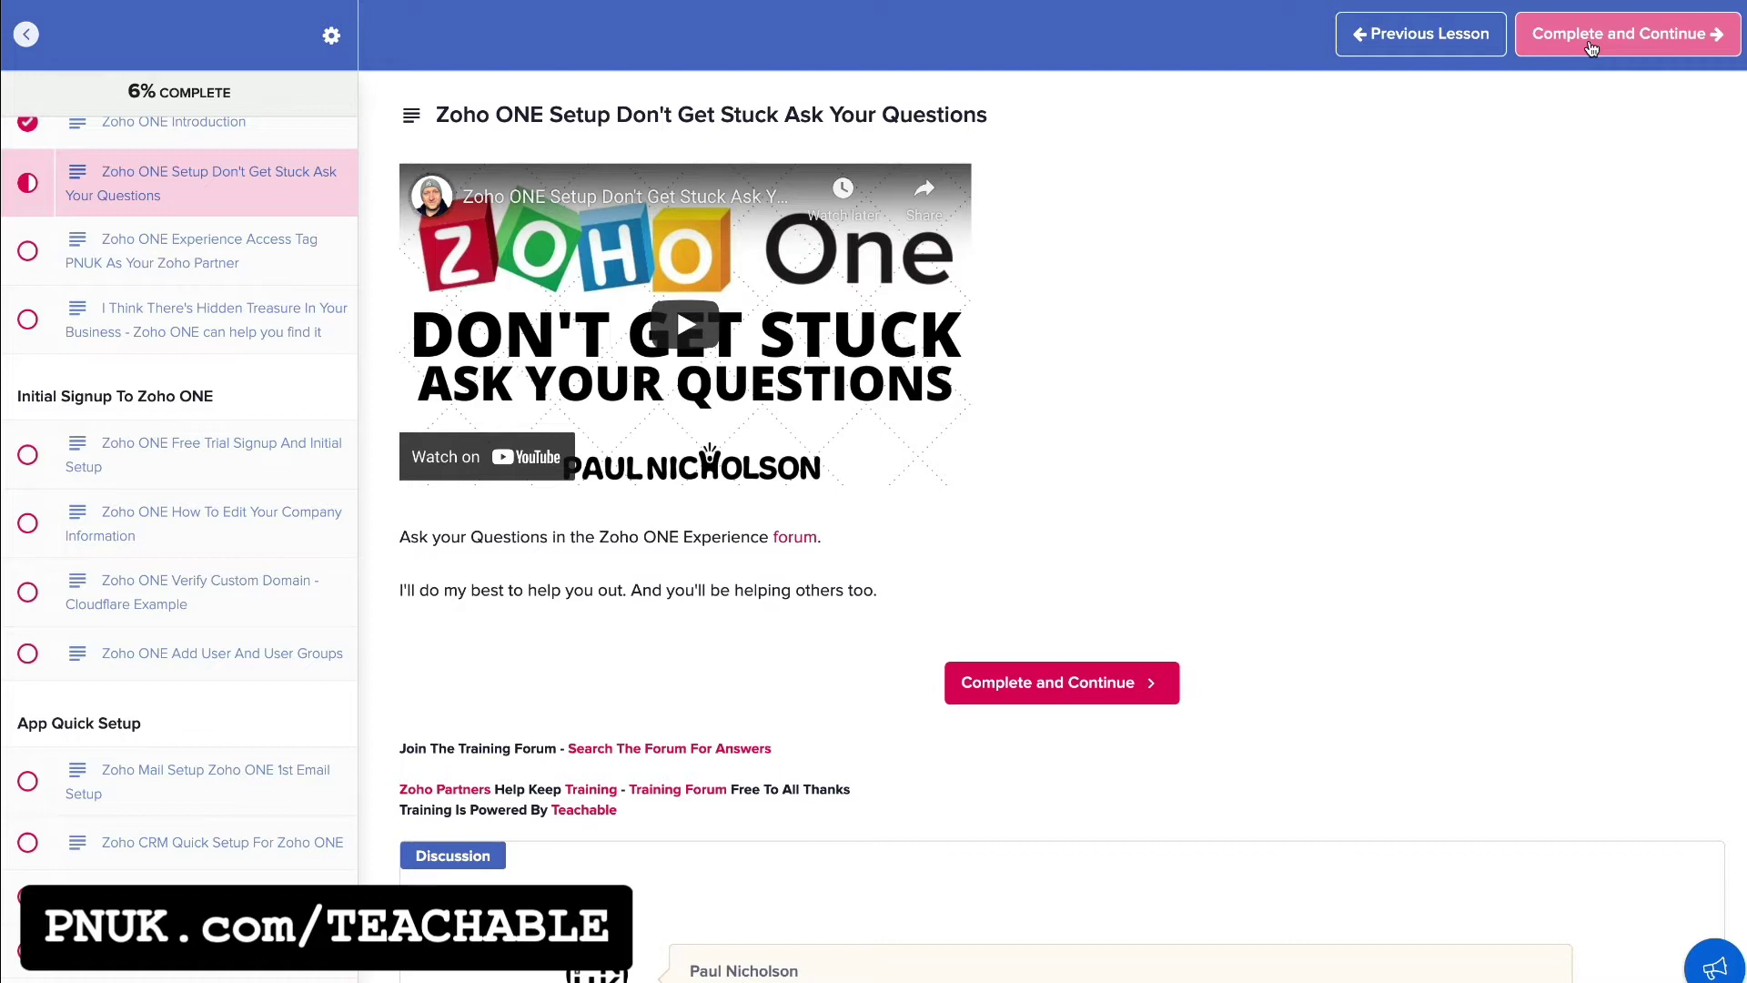
pyautogui.click(1078, 675)
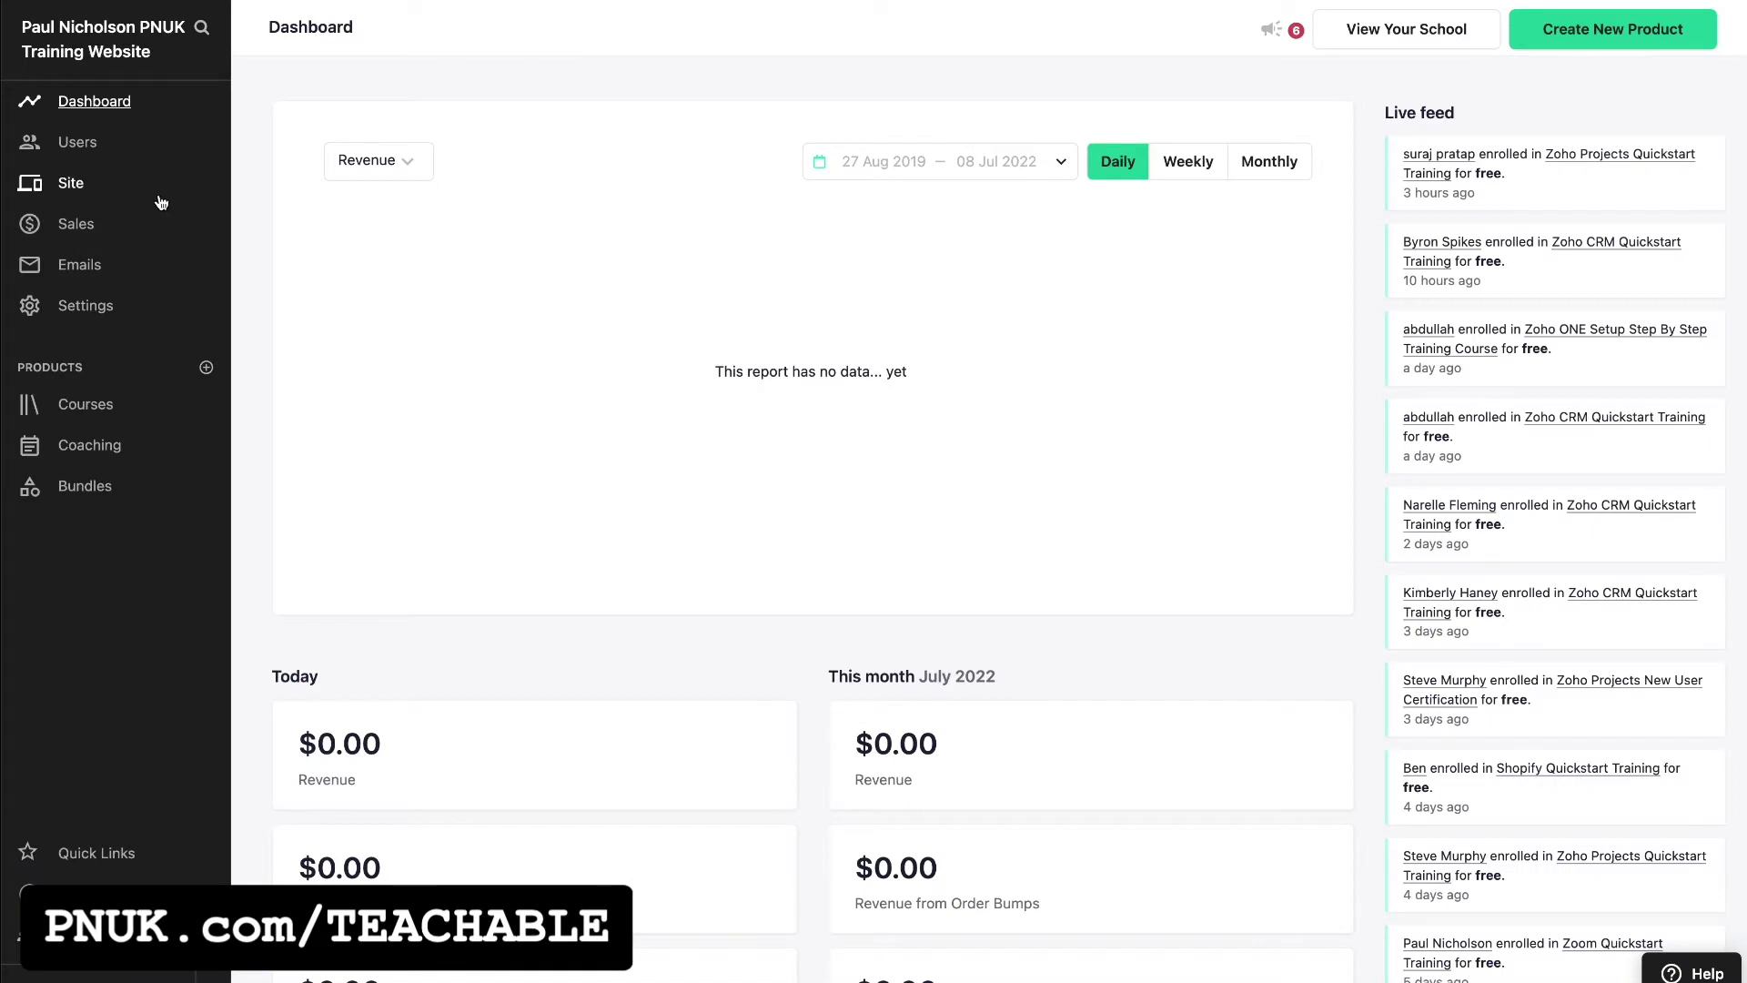
# Open the Lecture_content_complete_button template under Lectures > Partials in the Site Power Editor
pyautogui.click(152, 191)
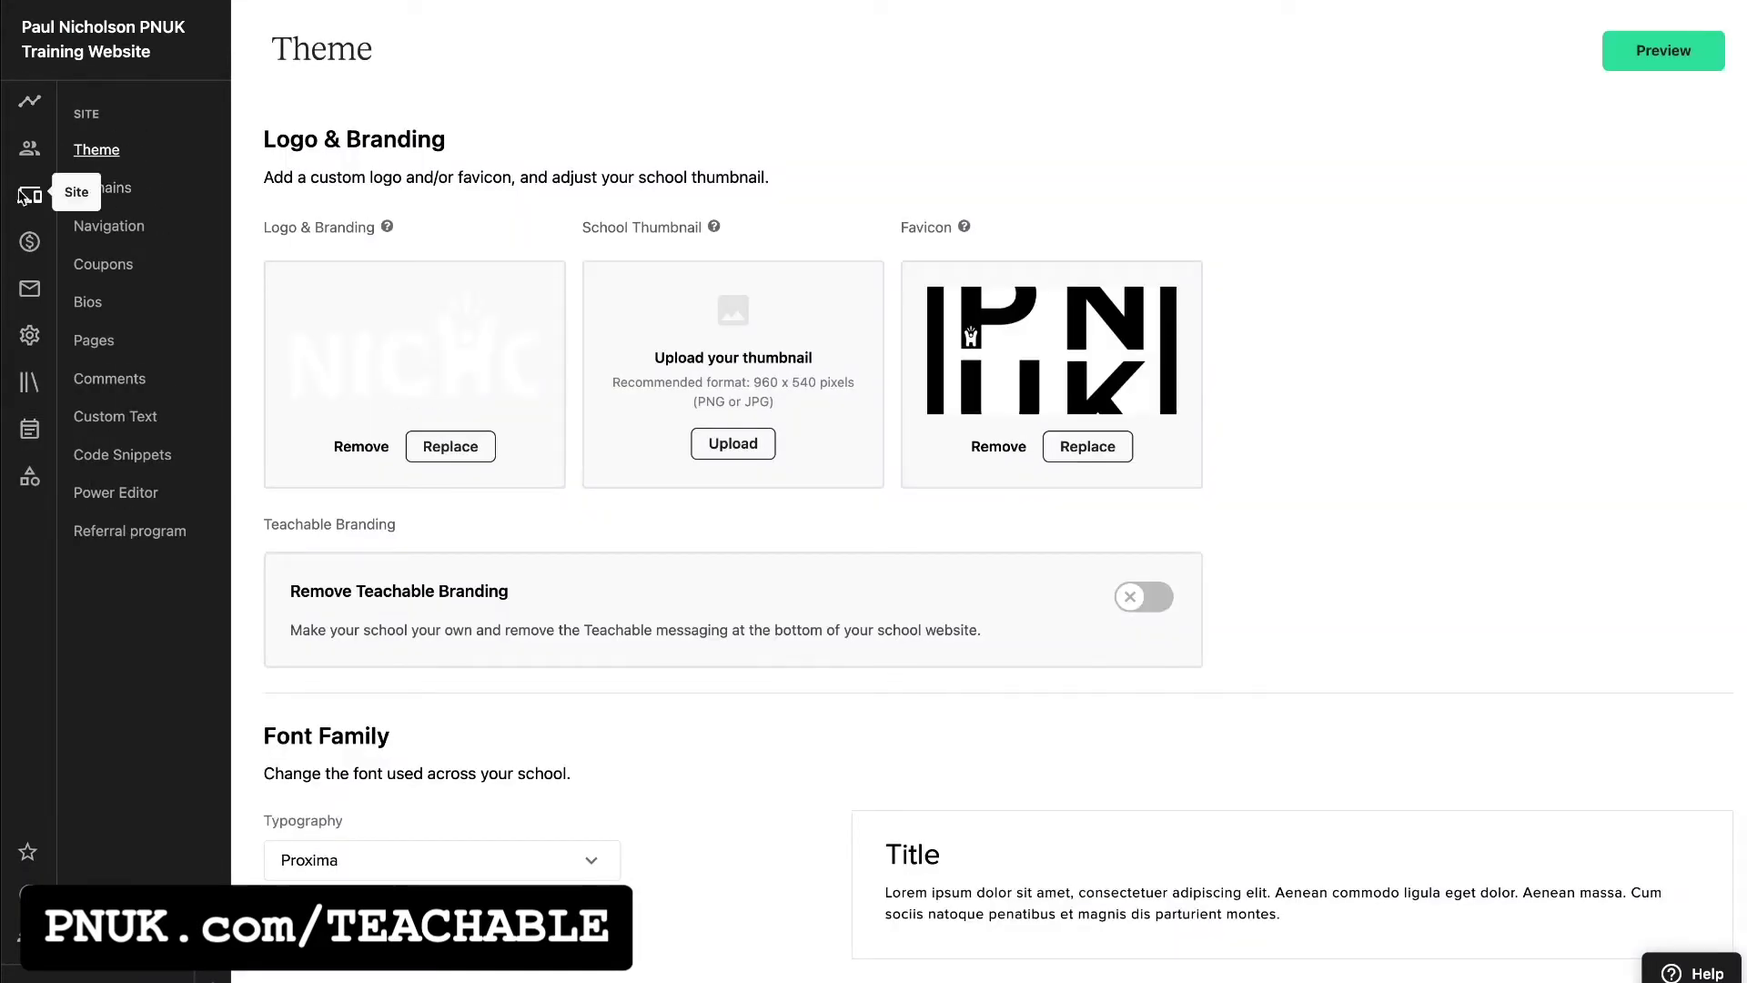
pyautogui.click(148, 494)
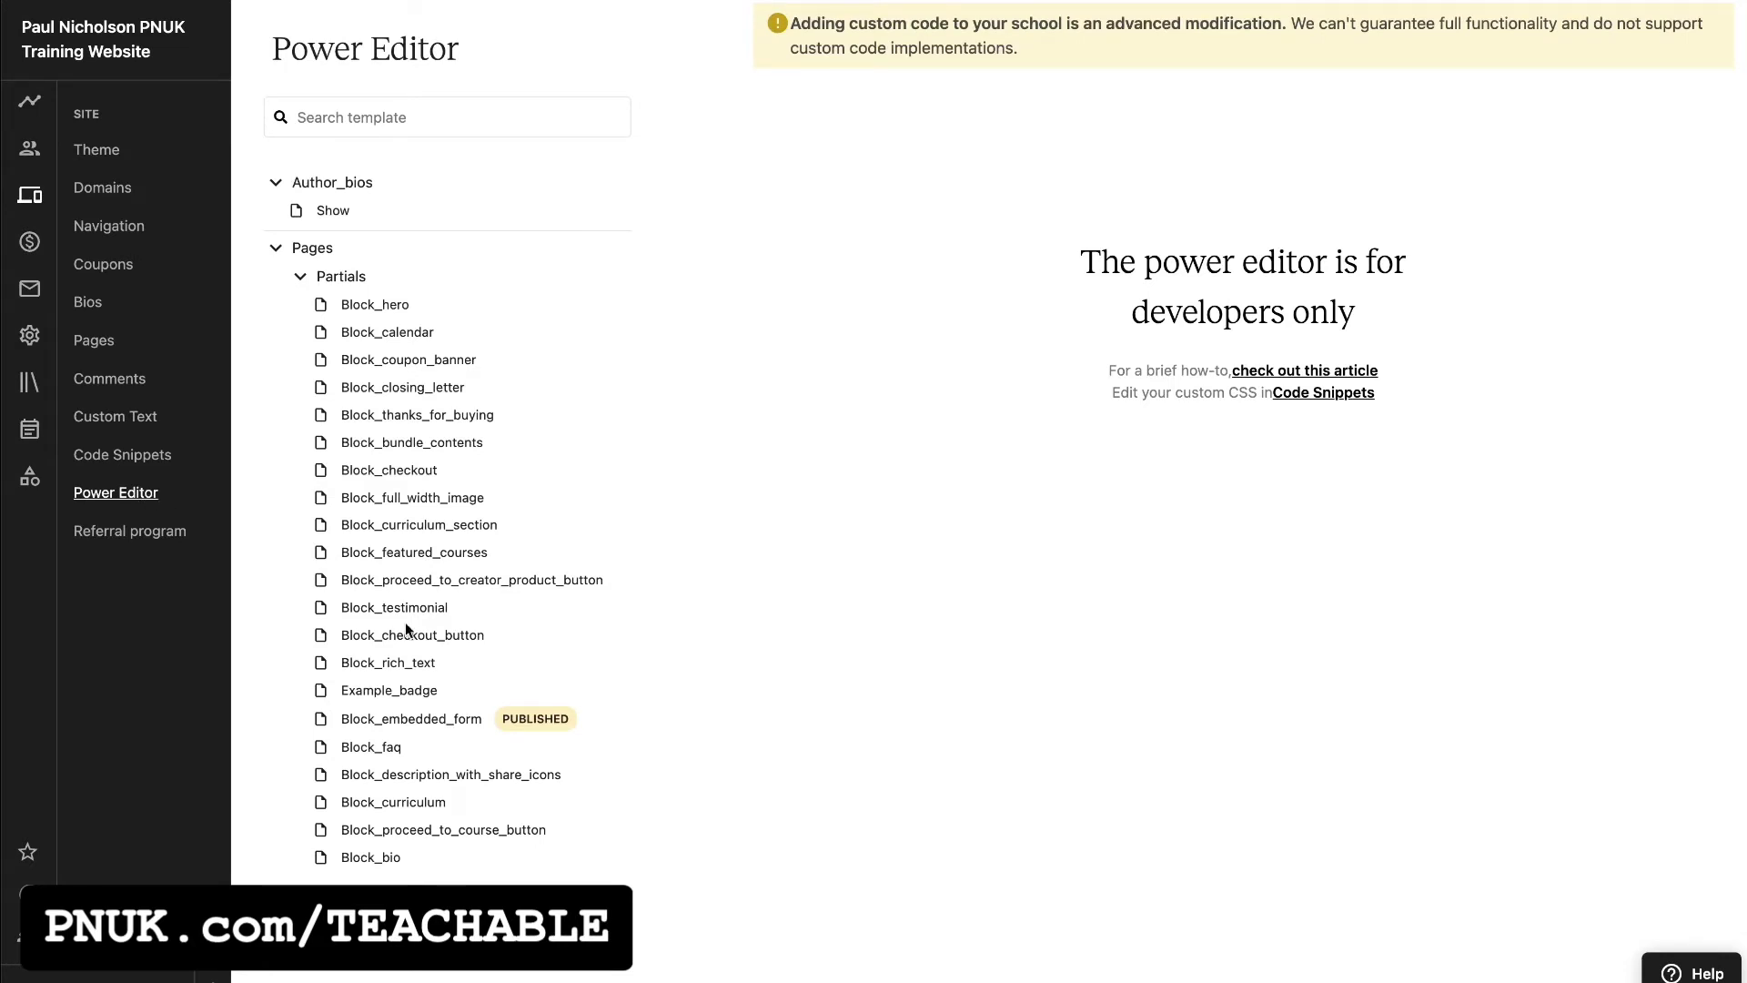
pyautogui.scroll(-15, 406, 631)
pyautogui.scroll(3, 408, 631)
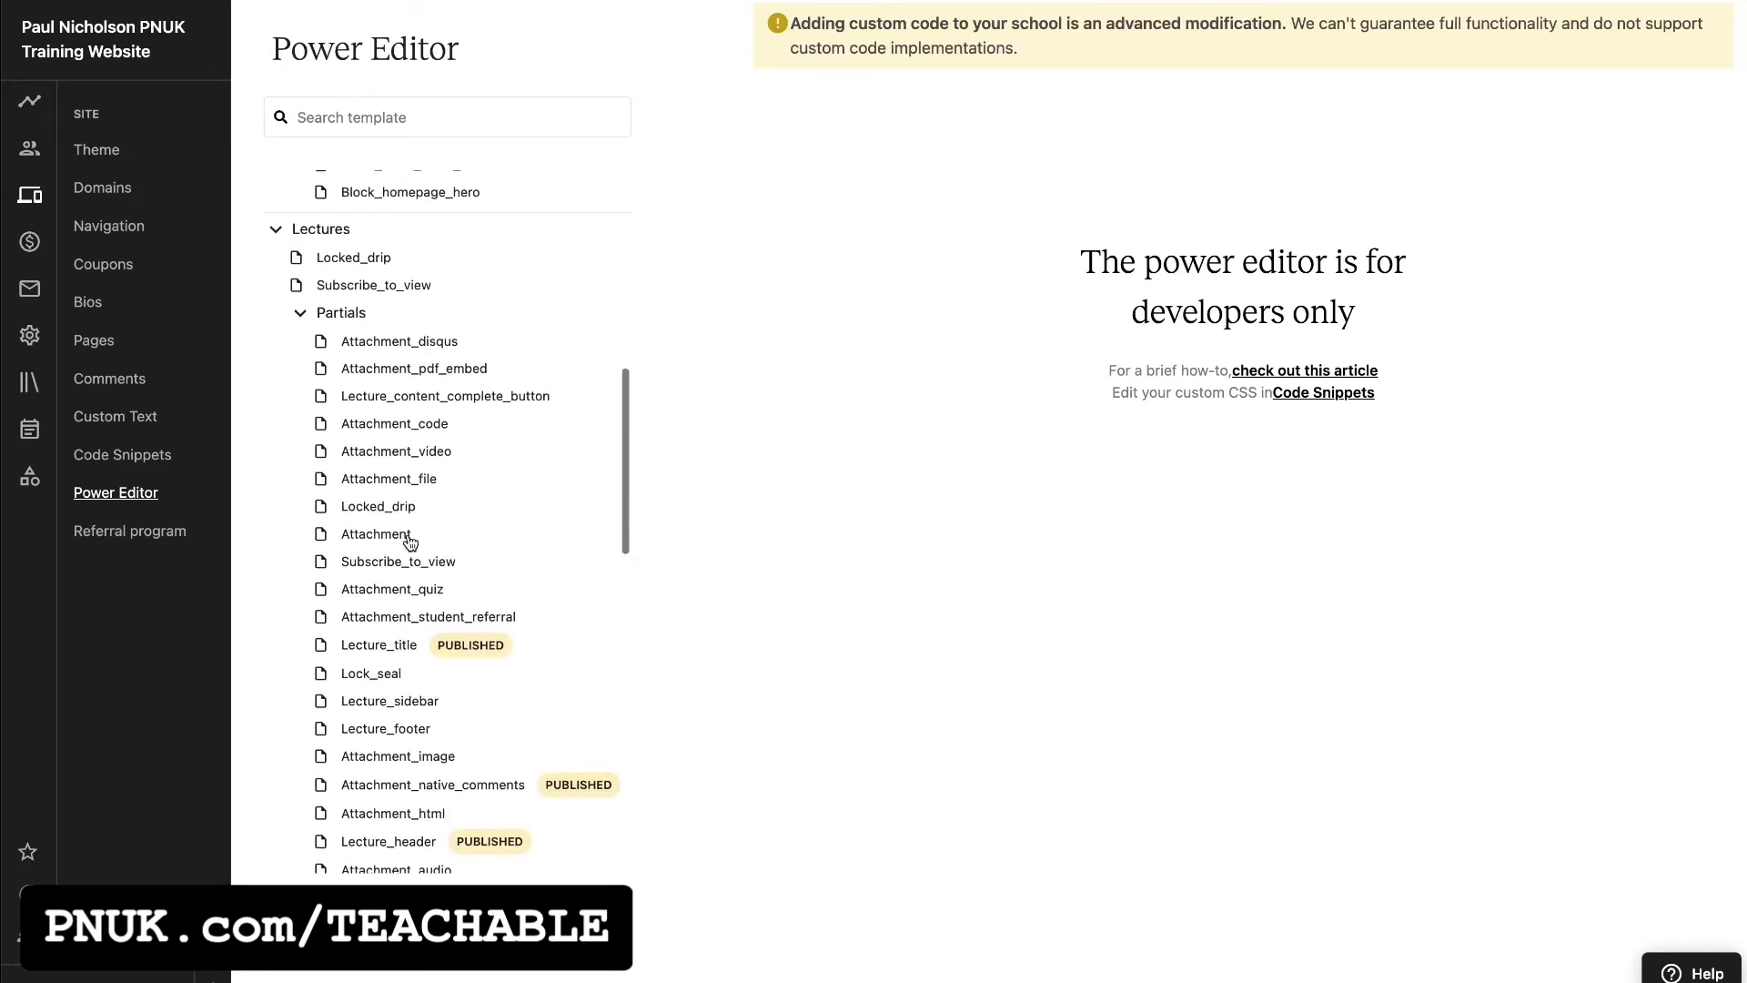
pyautogui.click(467, 400)
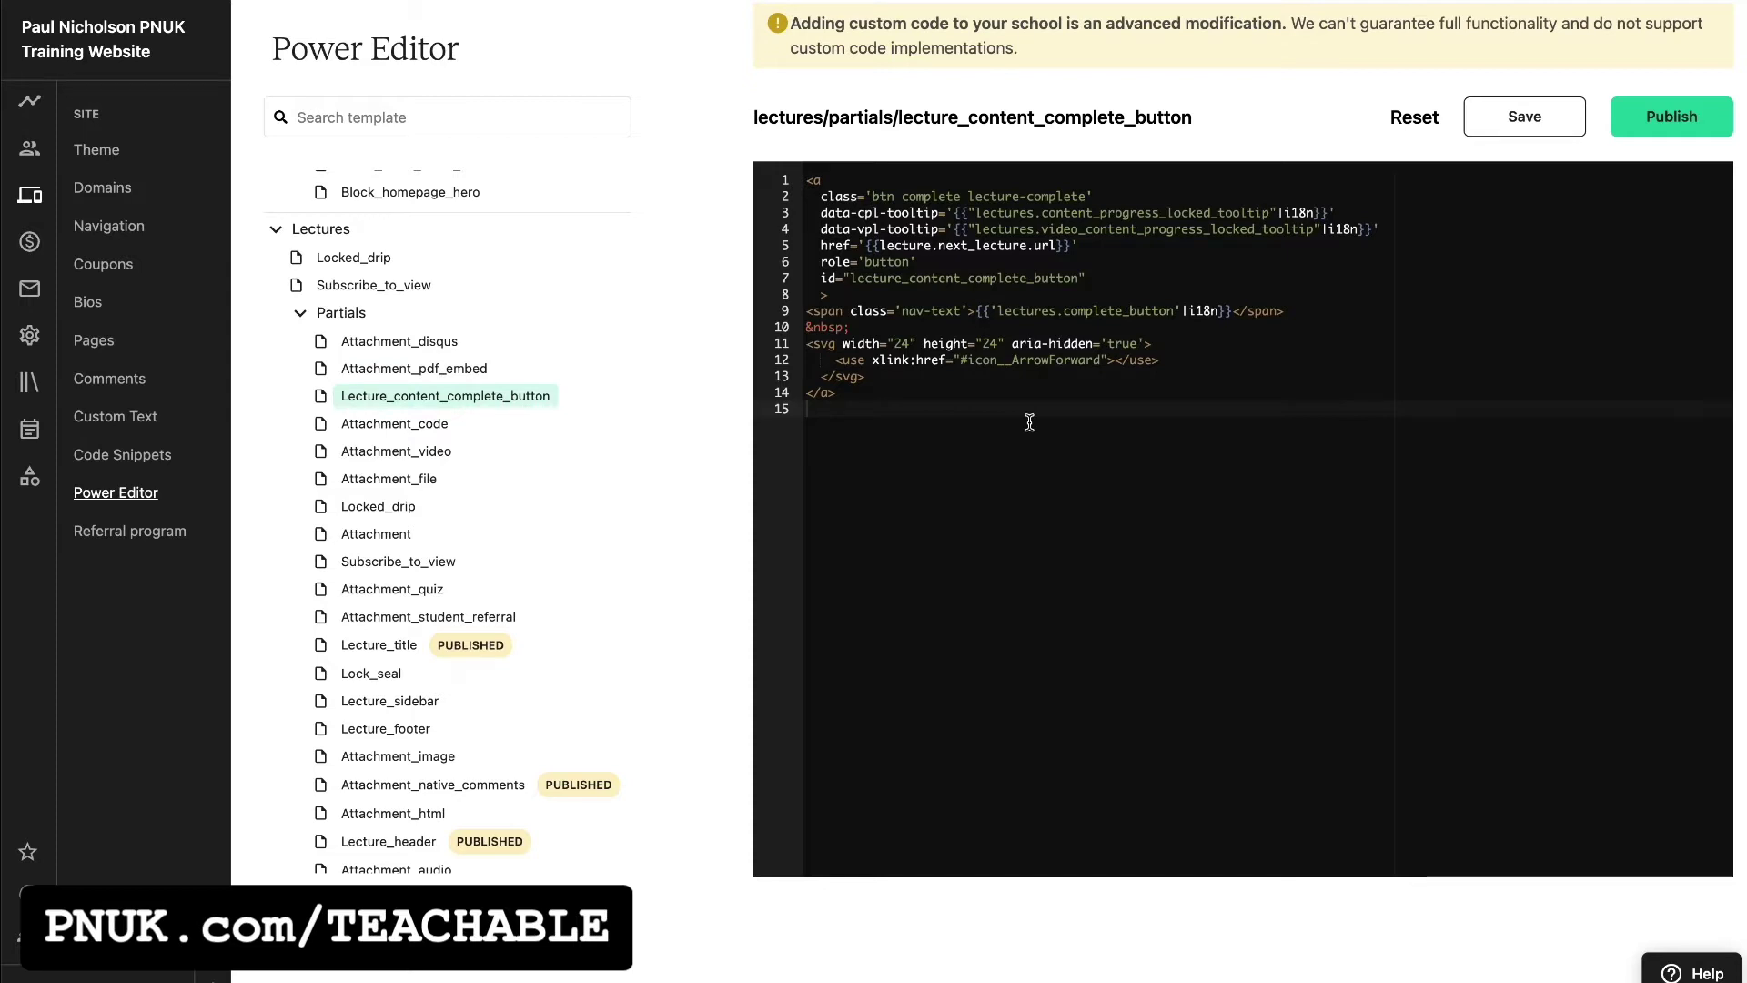
# Add '<!--' above and '-->' below the Lecture_content_complete_button code, then save the template
pyautogui.click(808, 182)
pyautogui.press('Return')
pyautogui.press('Return')
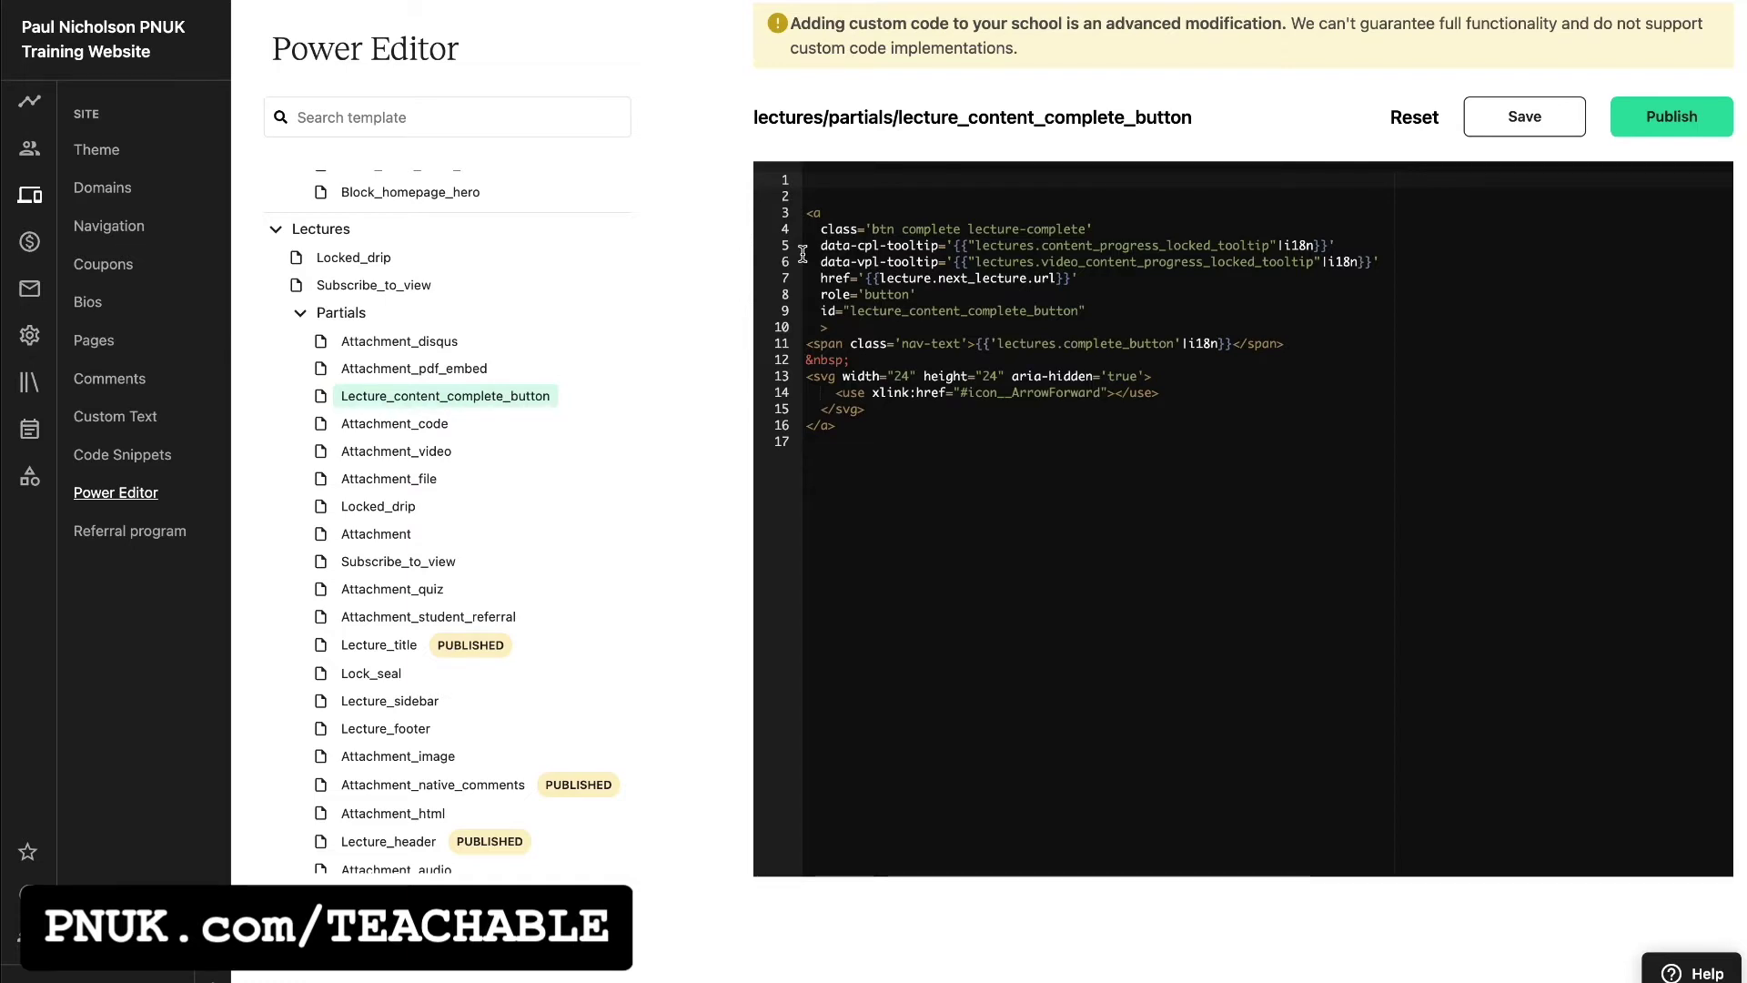
pyautogui.write('<!--')
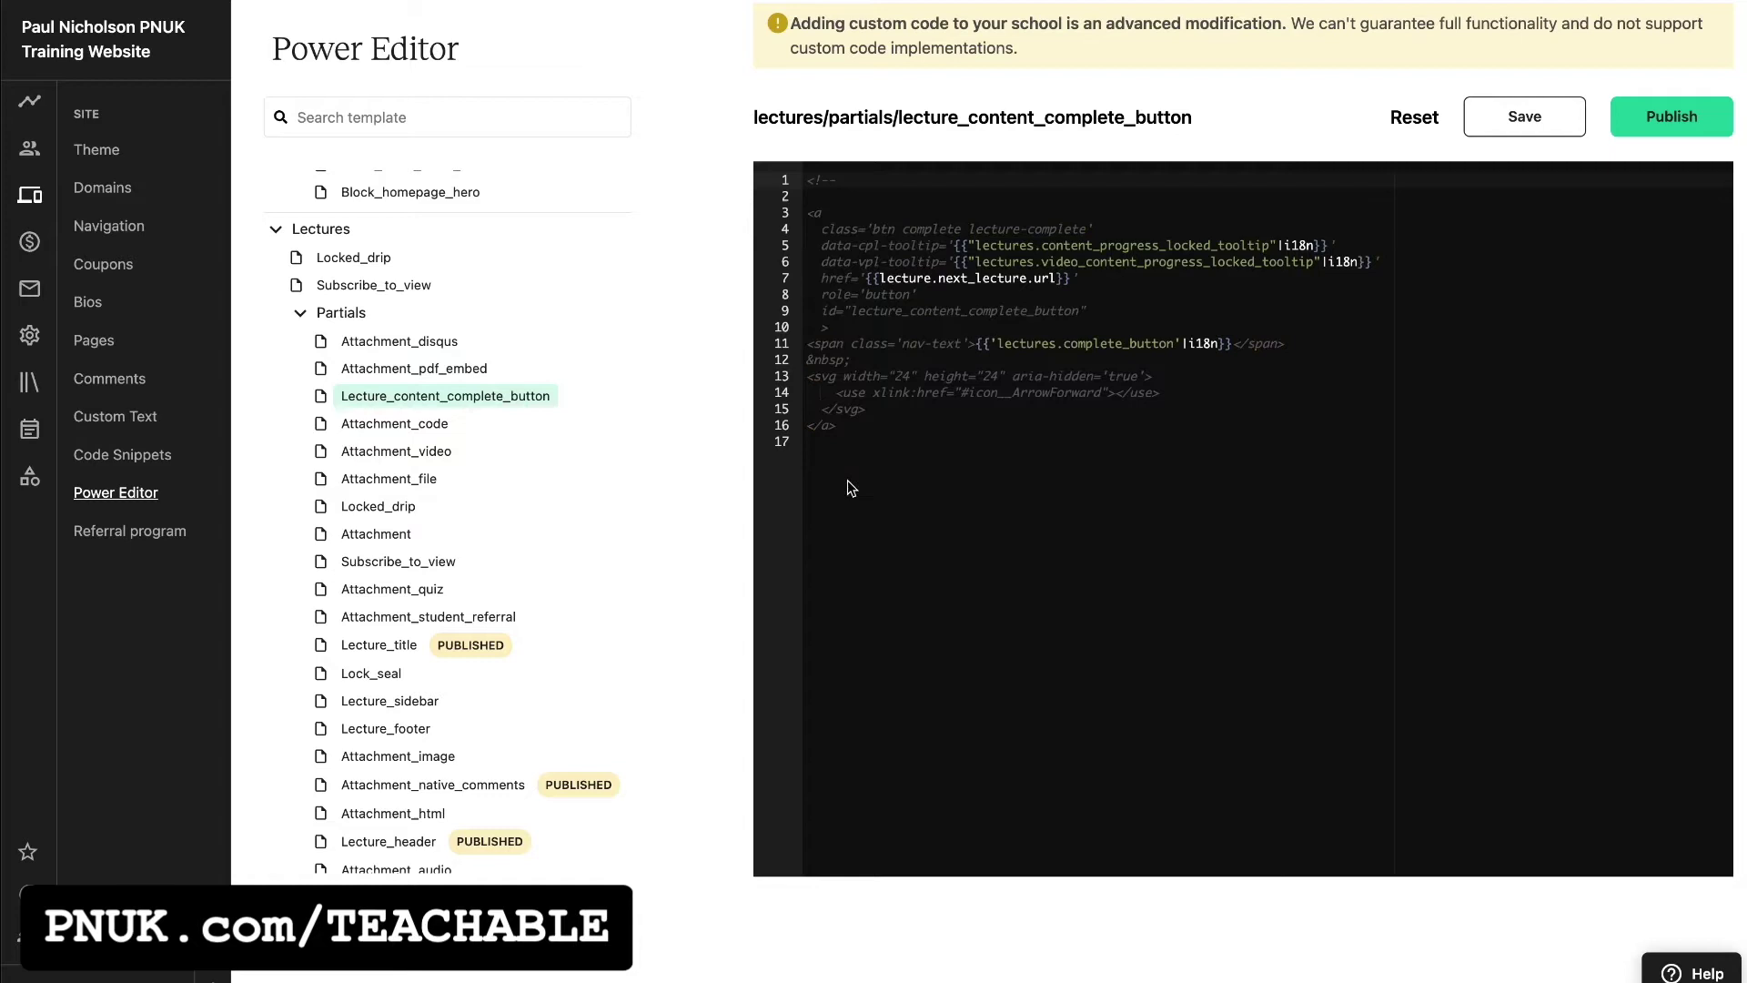
pyautogui.click(867, 439)
pyautogui.press('Return')
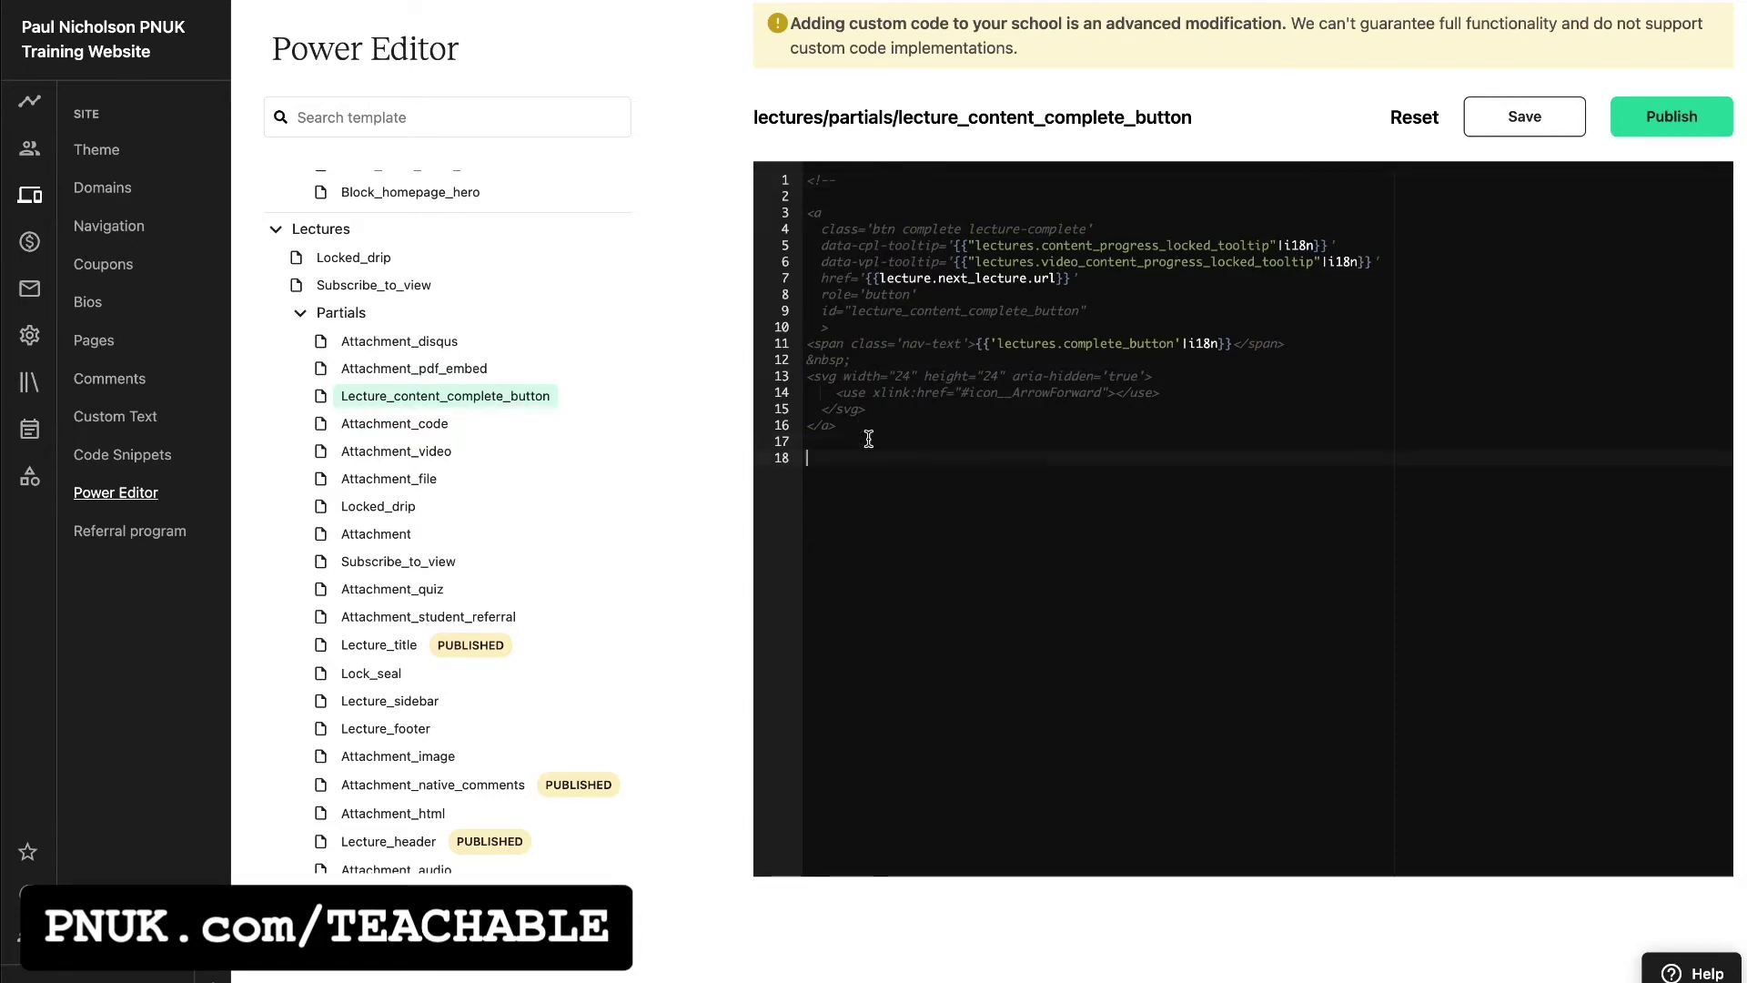
pyautogui.write('-->')
pyautogui.click(1508, 130)
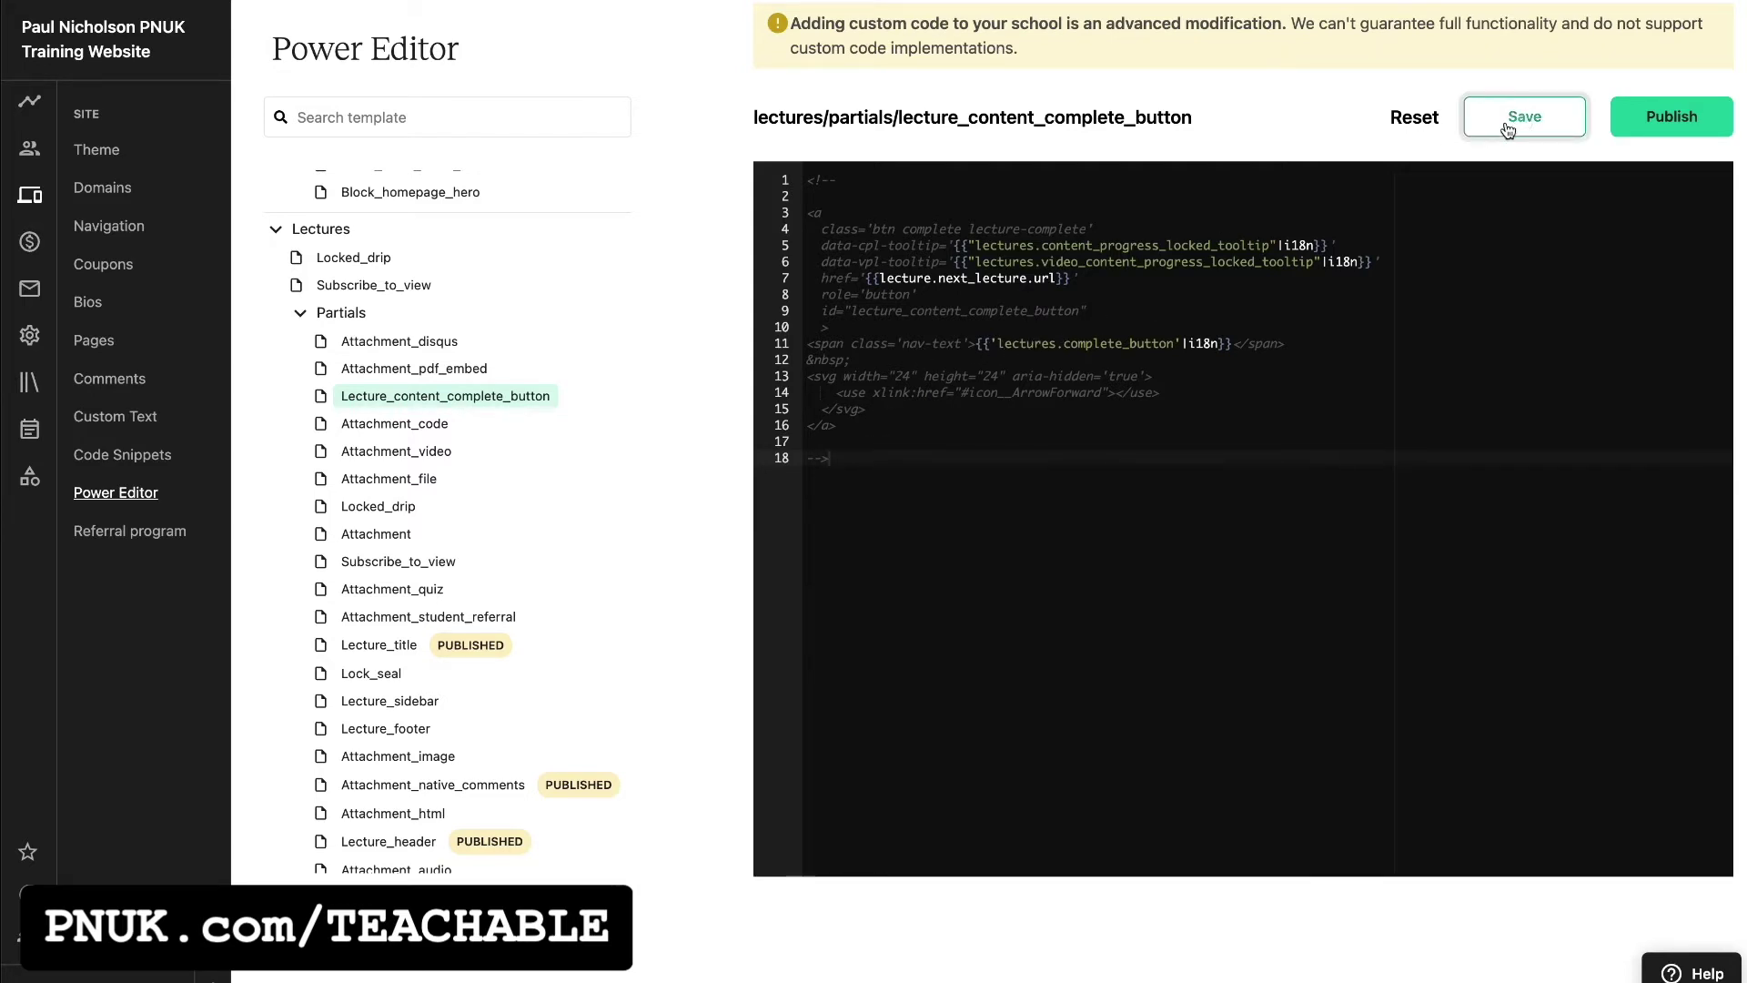
# Publish the commented-out template, then delete the comment markers, save, and reload the lecture page
pyautogui.click(1670, 113)
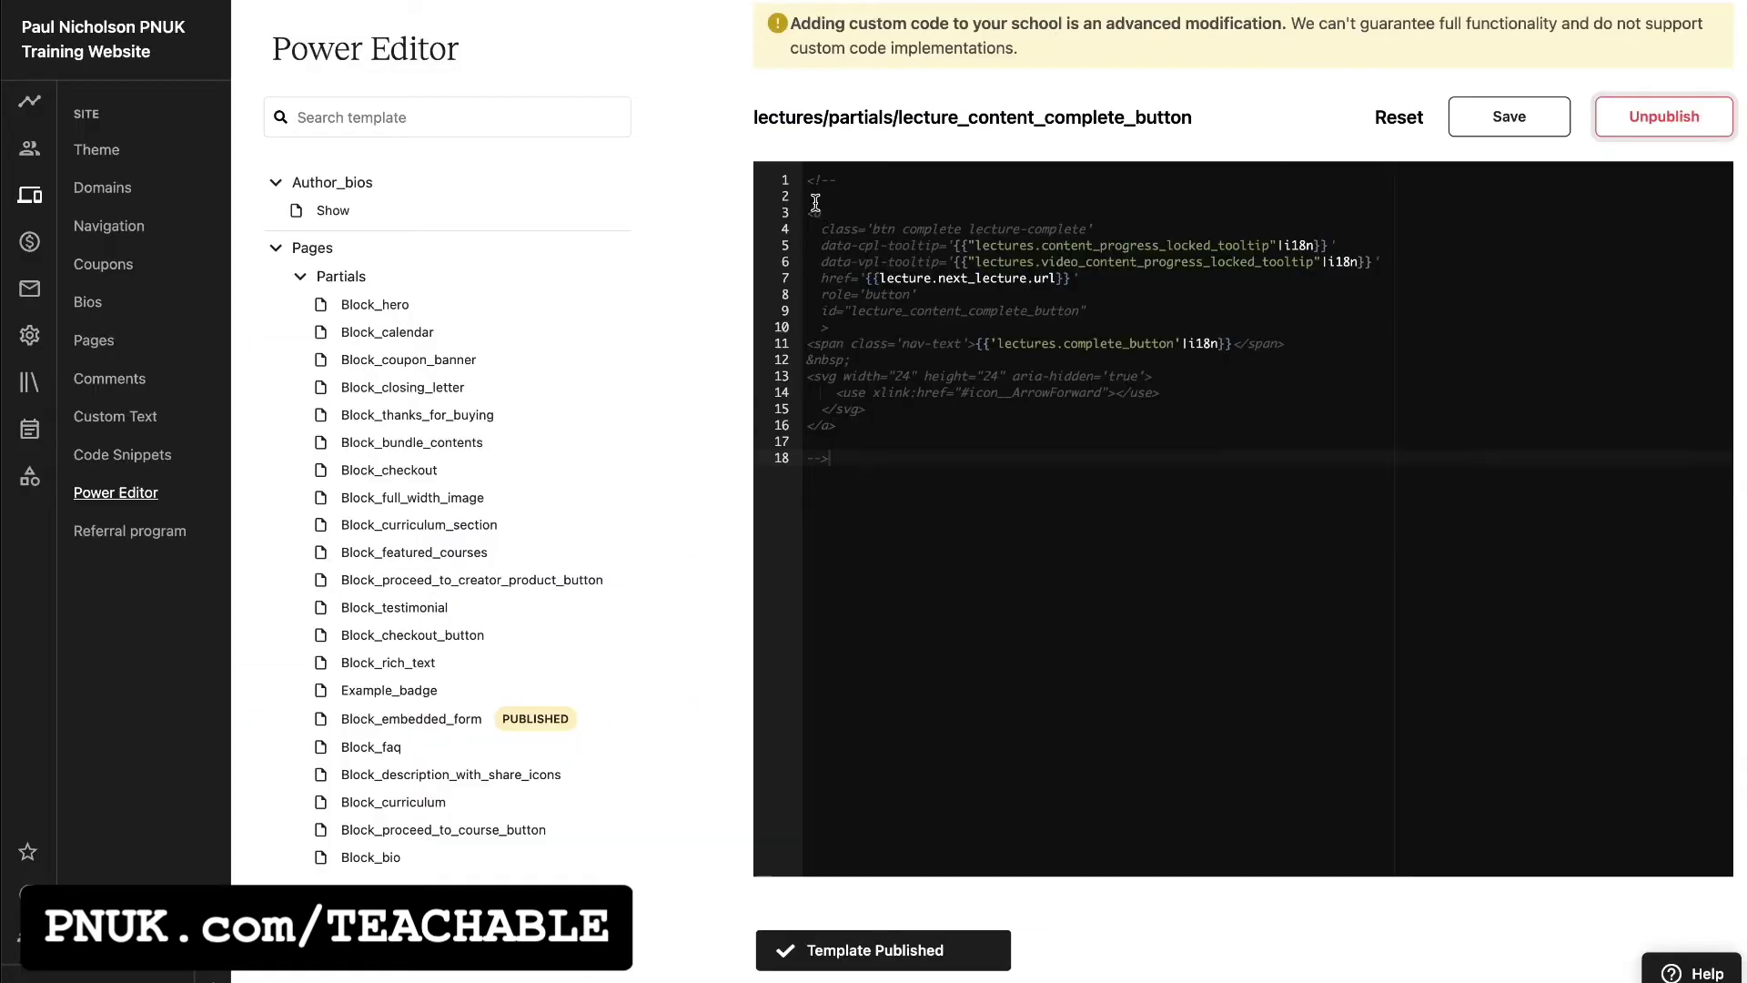
pyautogui.press('Delete')
pyautogui.press('Delete')
pyautogui.press('Delete')
pyautogui.press('Delete')
pyautogui.press('Delete')
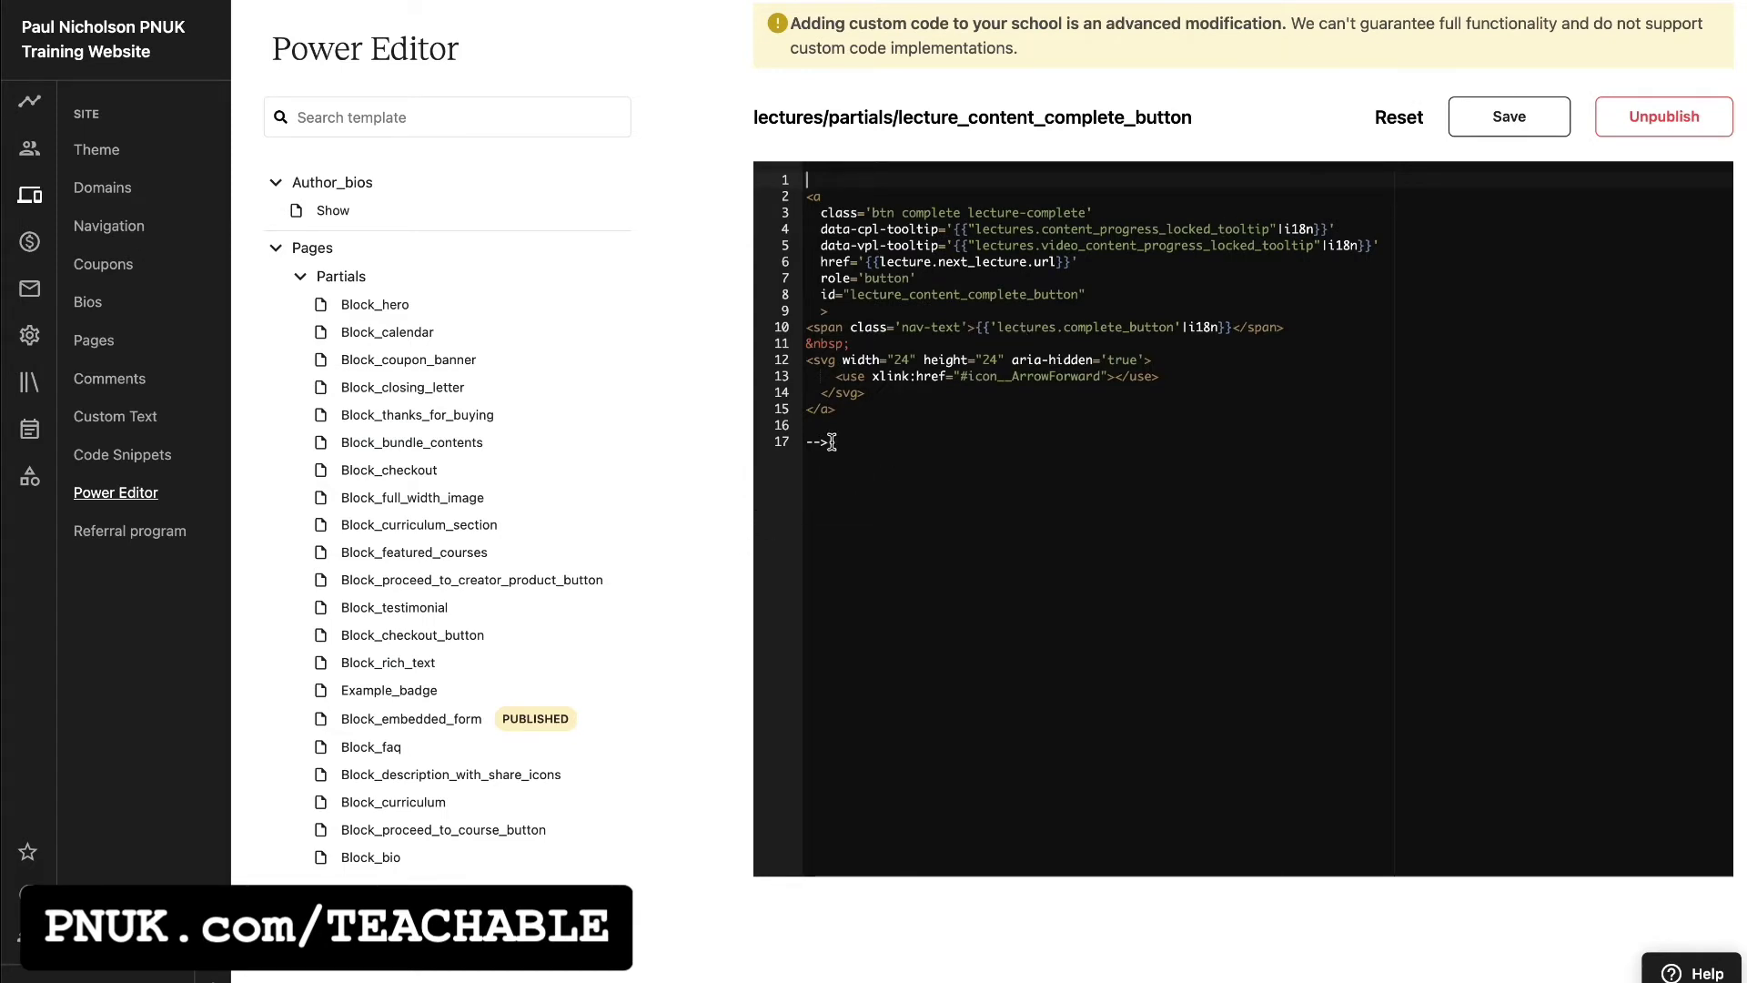
pyautogui.click(808, 467)
pyautogui.press('Delete')
pyautogui.press('Delete')
pyautogui.press('Delete')
pyautogui.click(1529, 115)
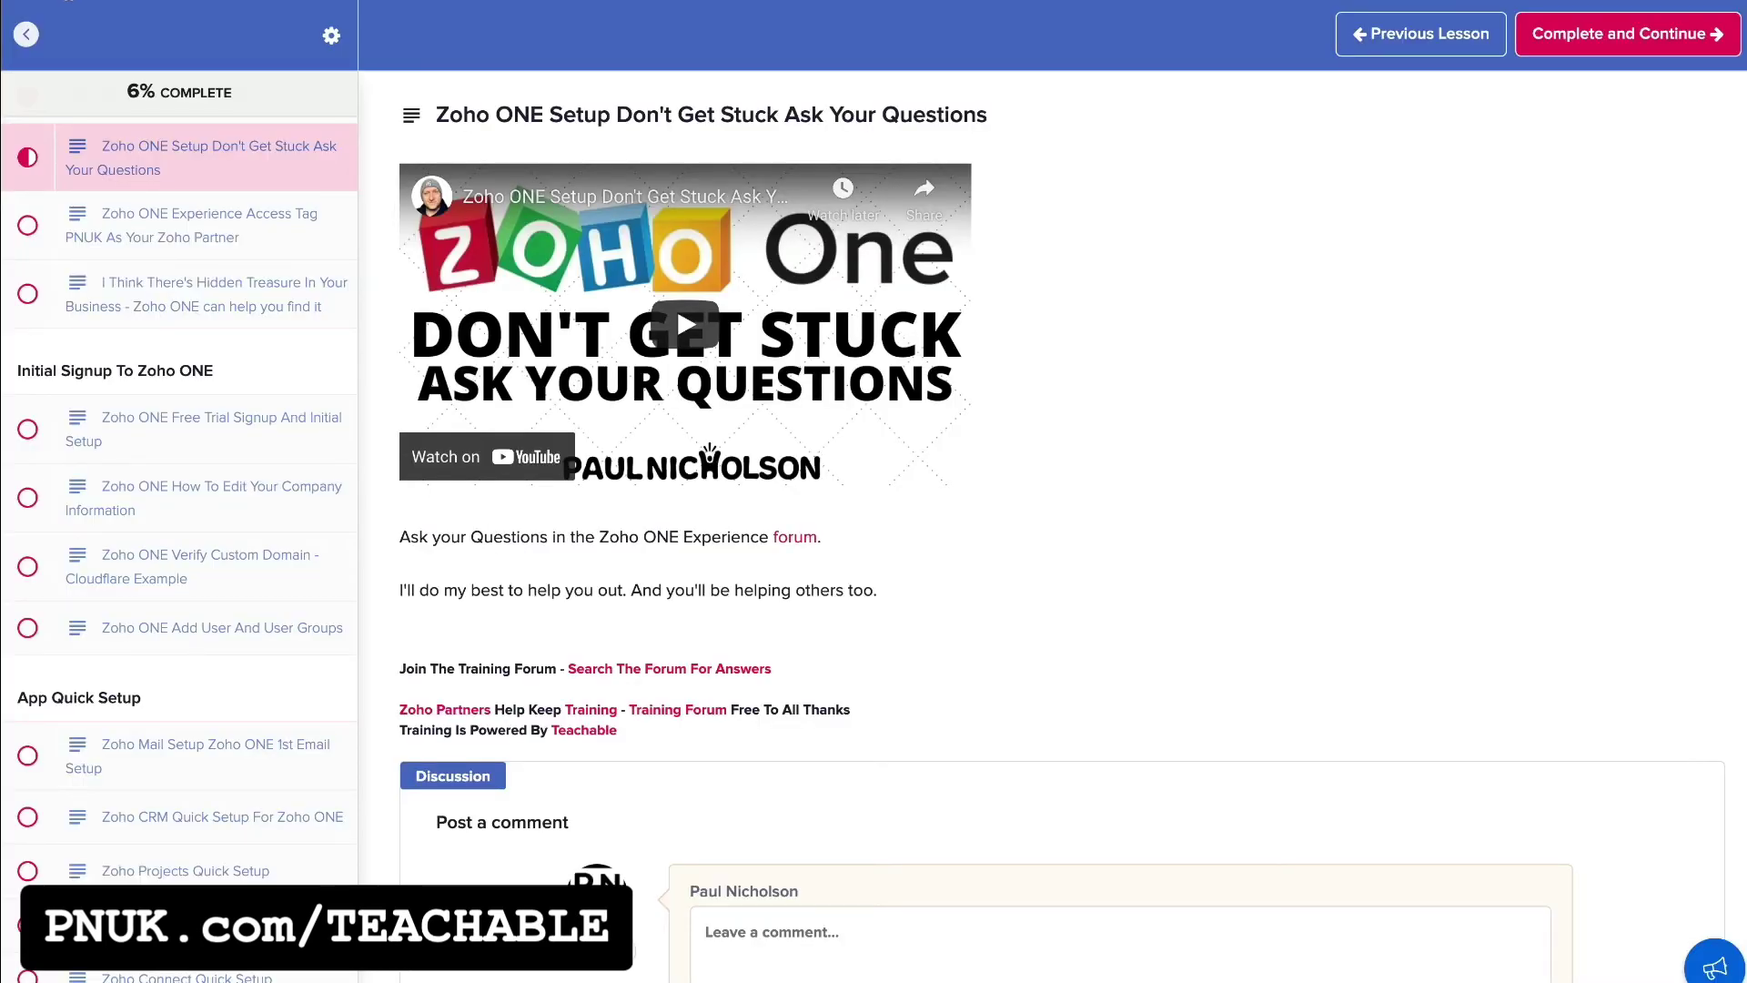
pyautogui.press('F5')
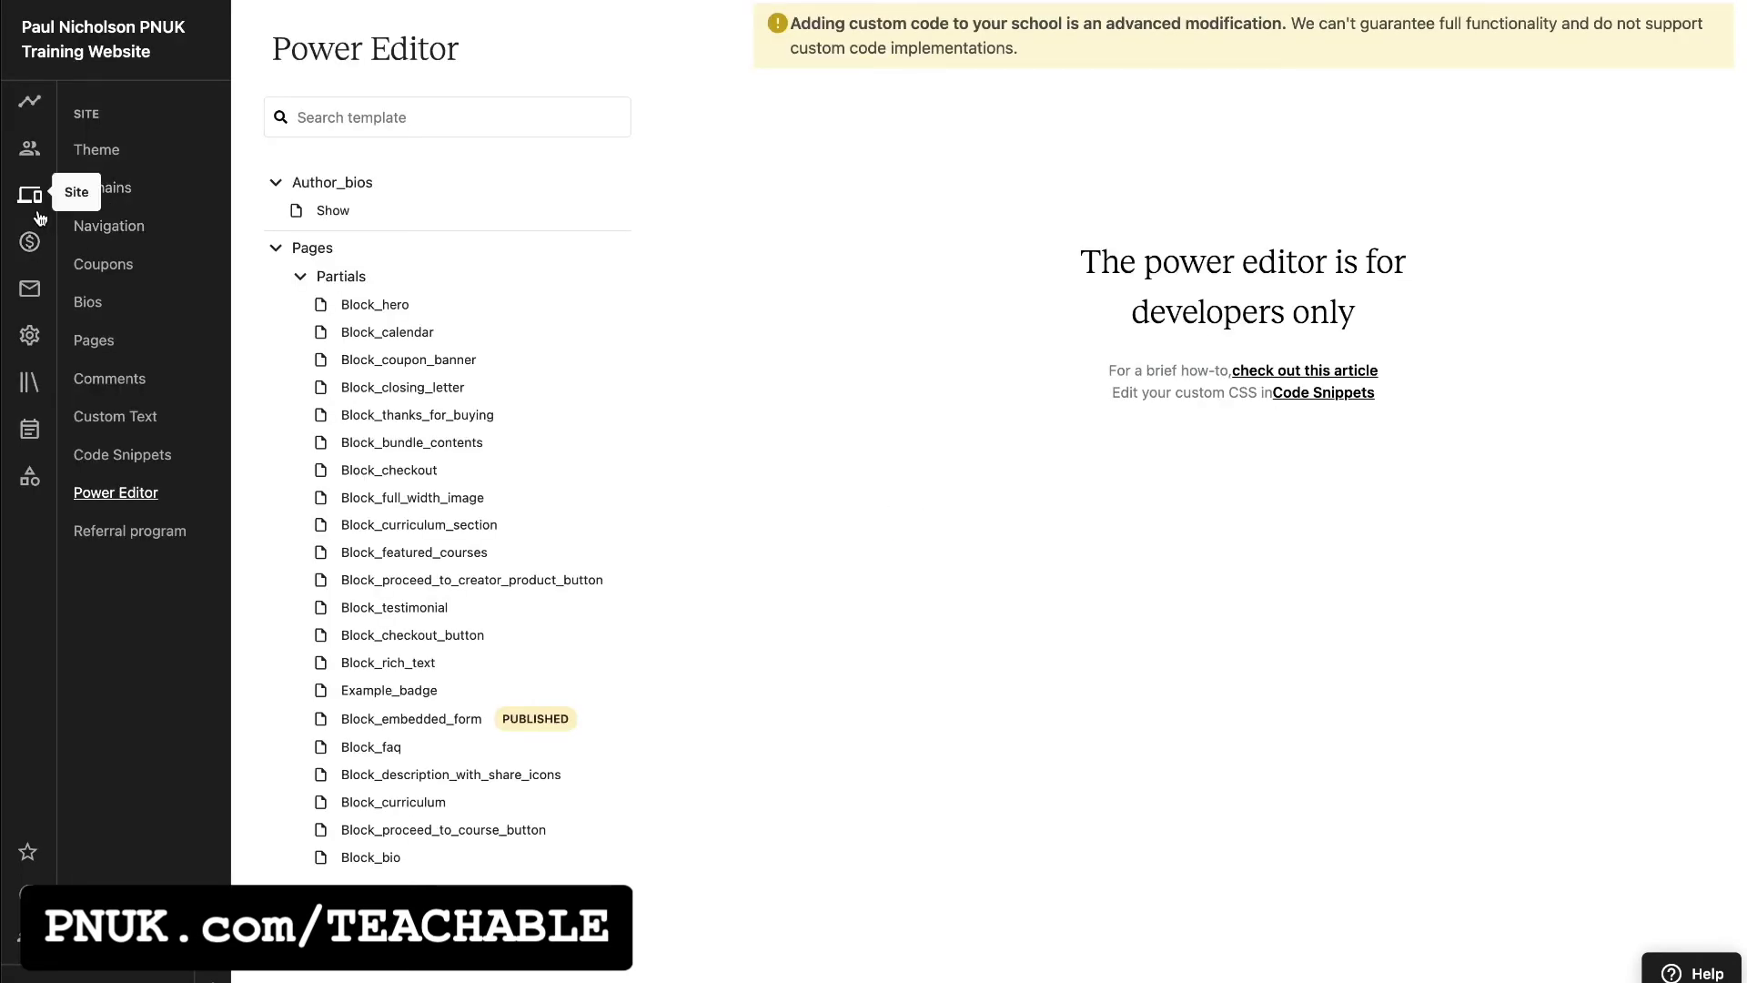
pyautogui.click(33, 200)
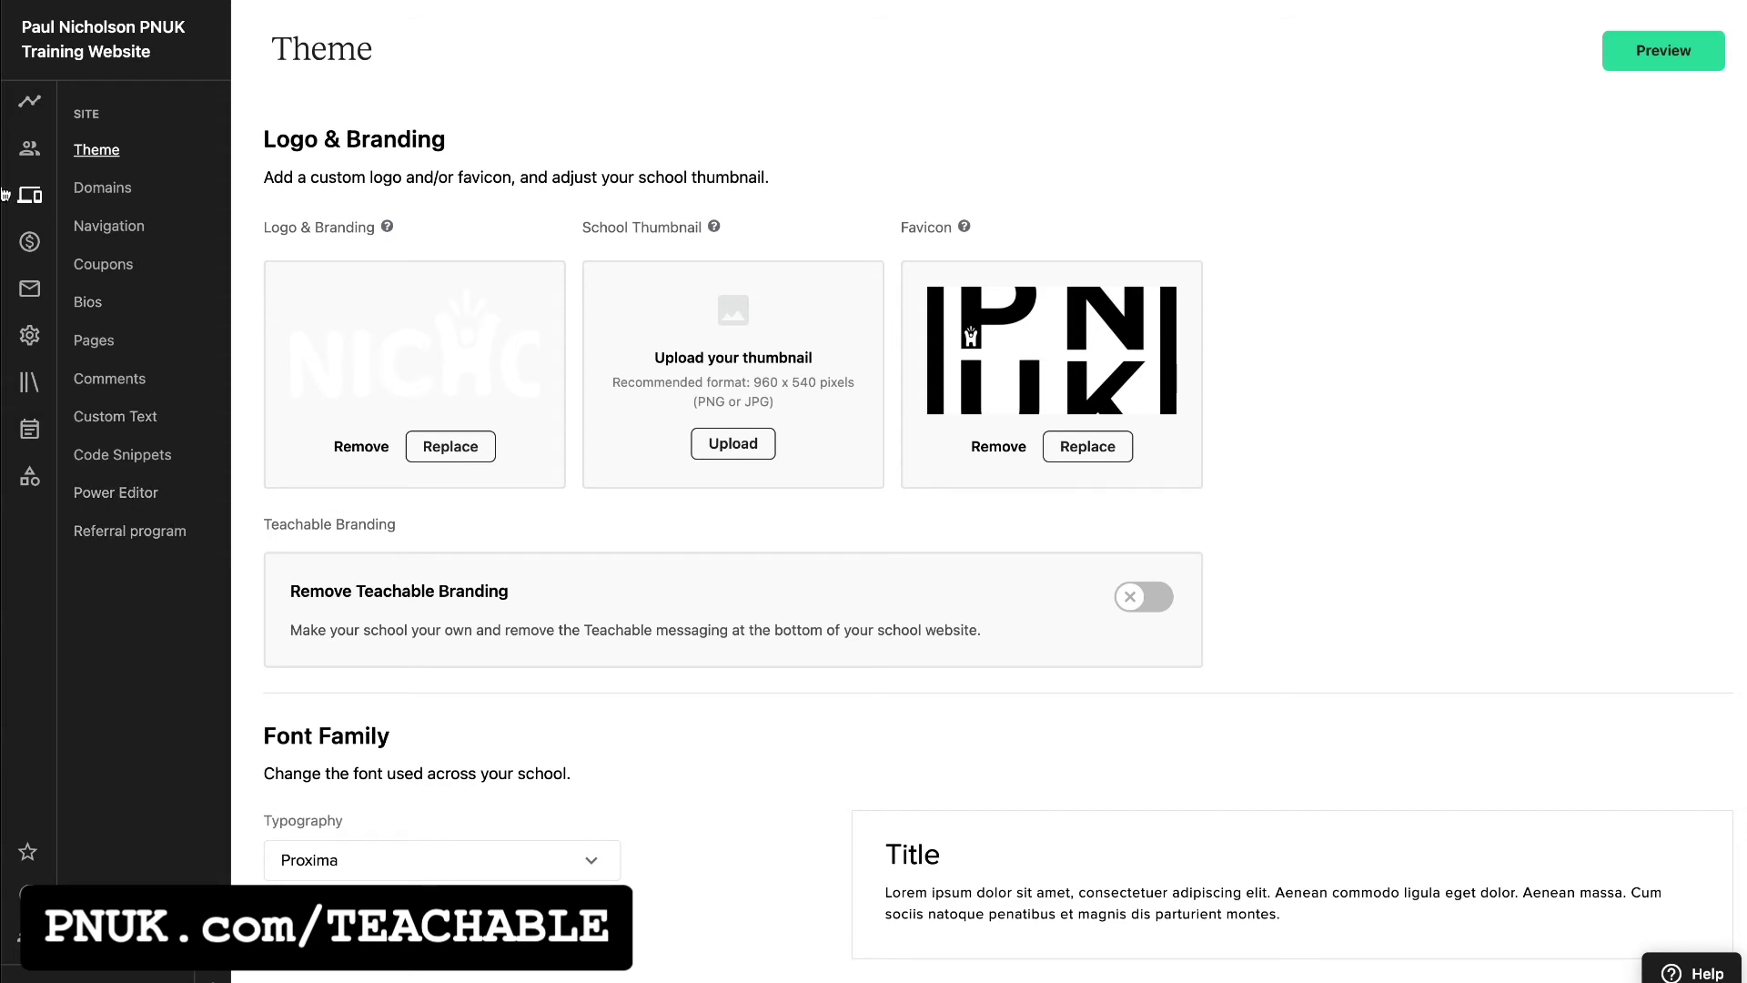
pyautogui.click(128, 492)
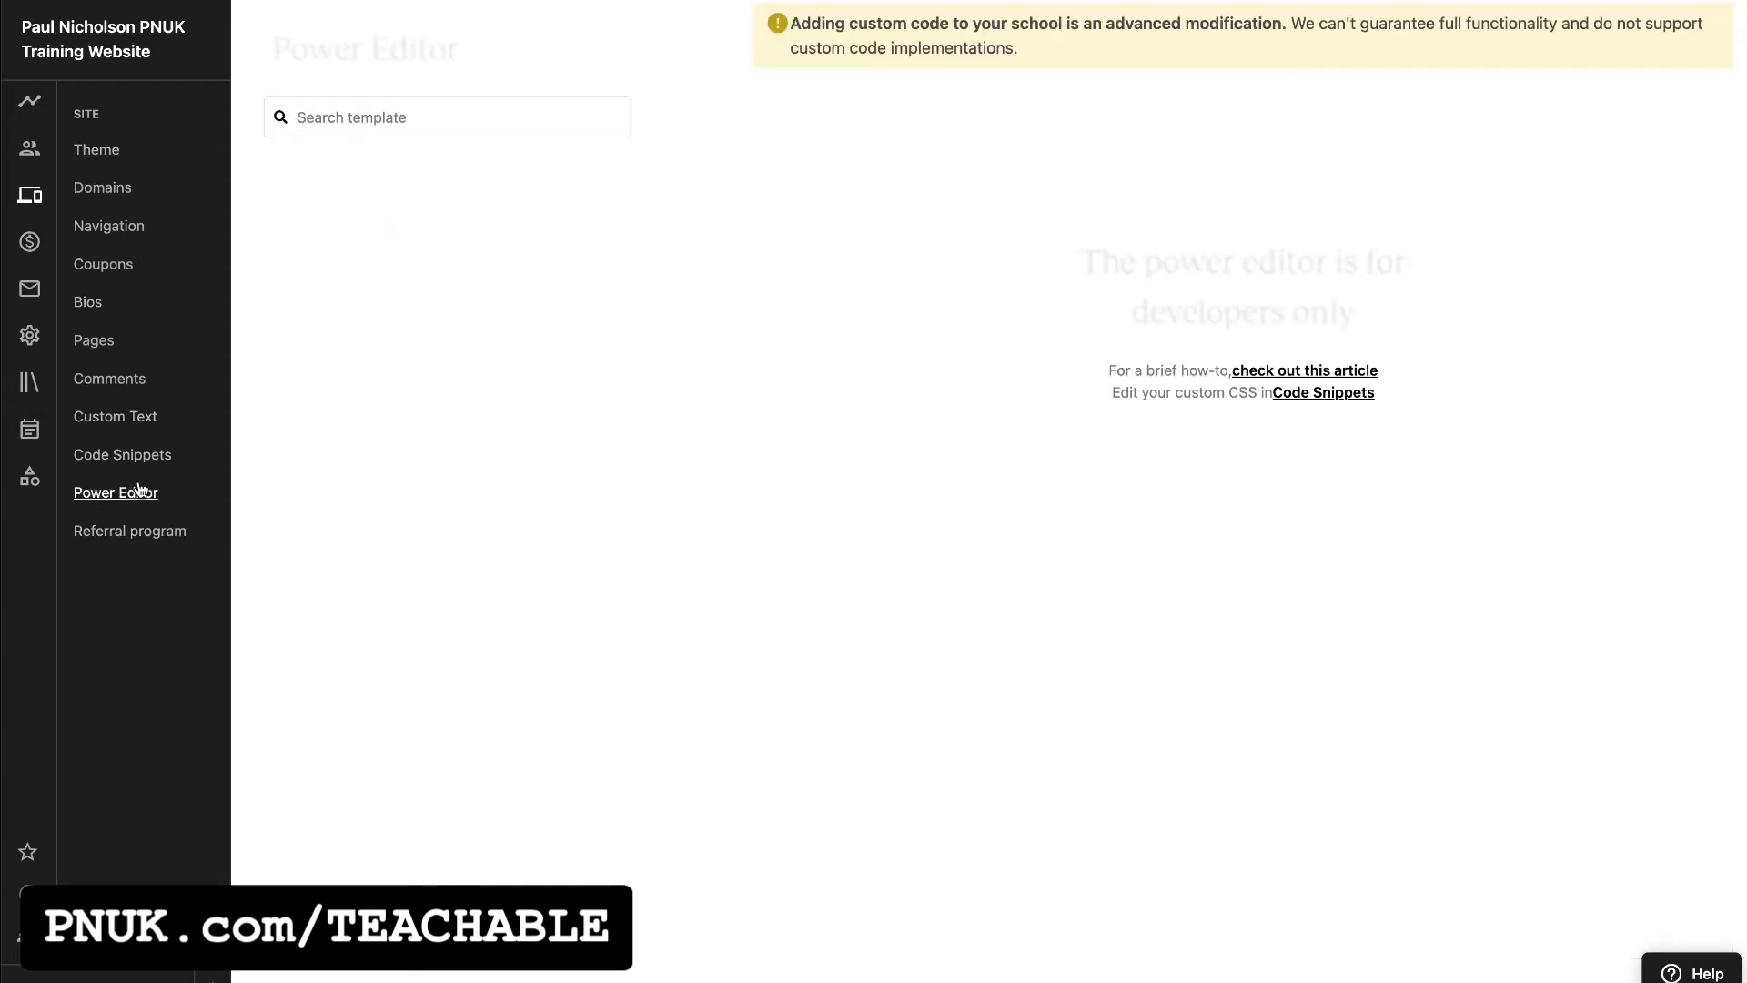
# Open the Teachable Help Center over the Power Editor
pyautogui.click(1700, 960)
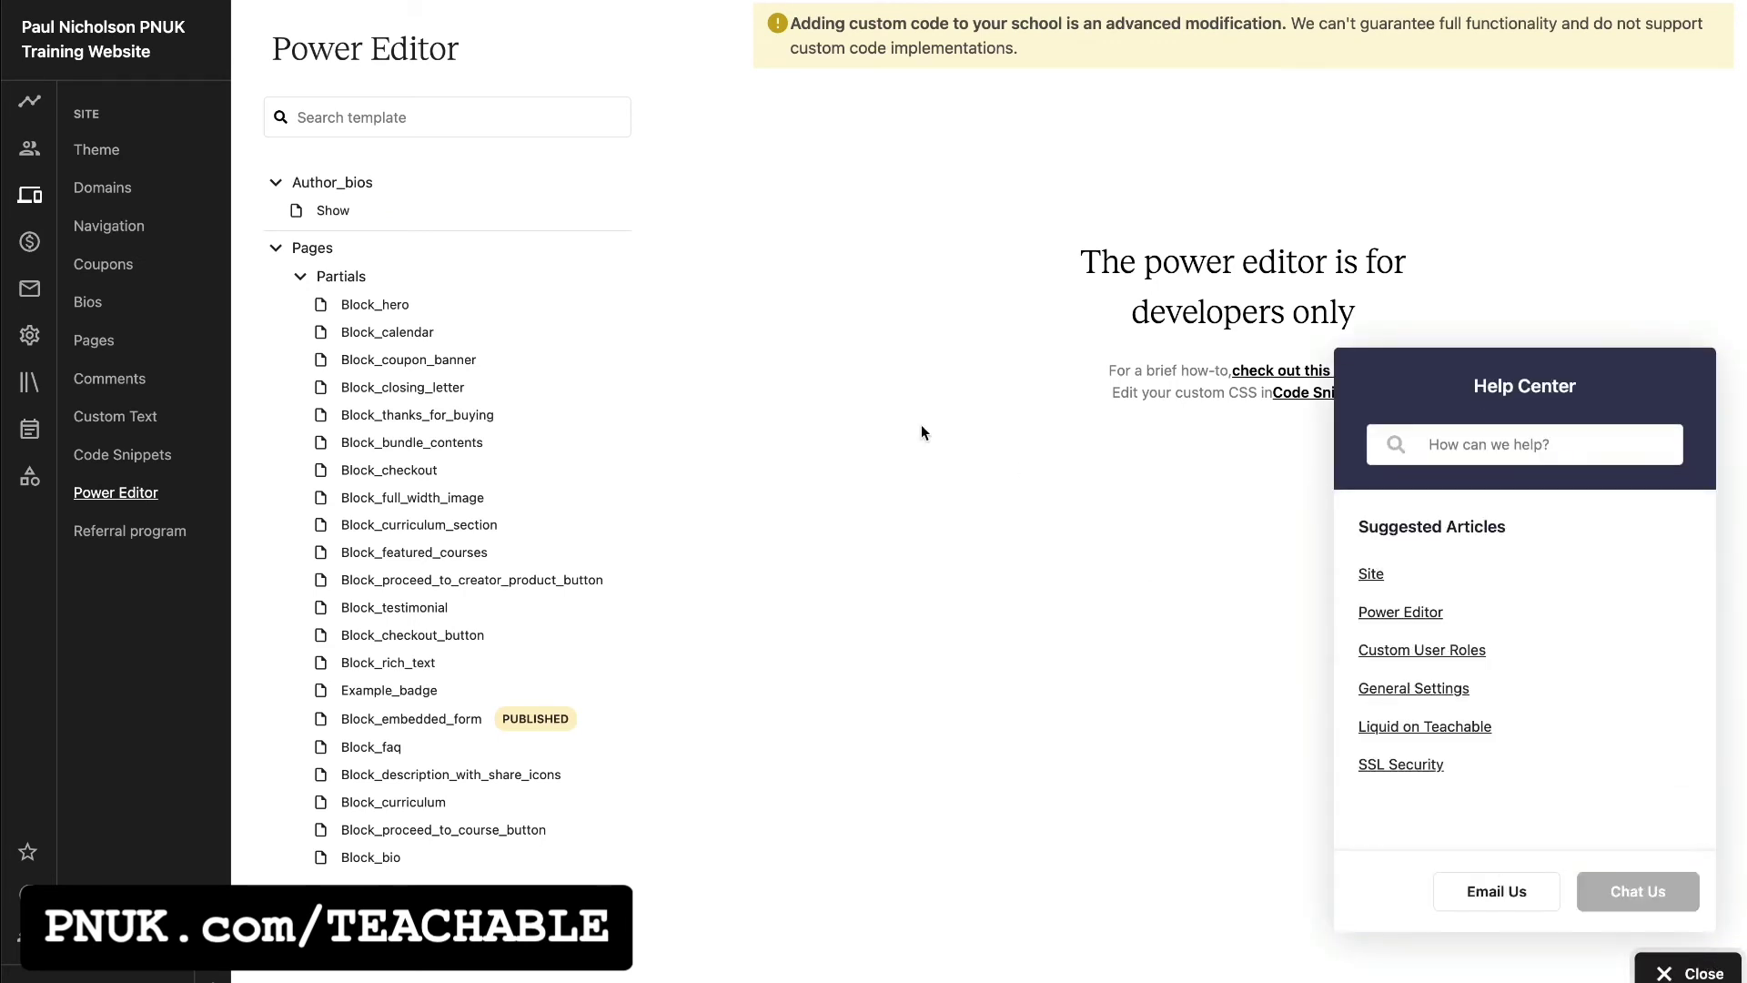